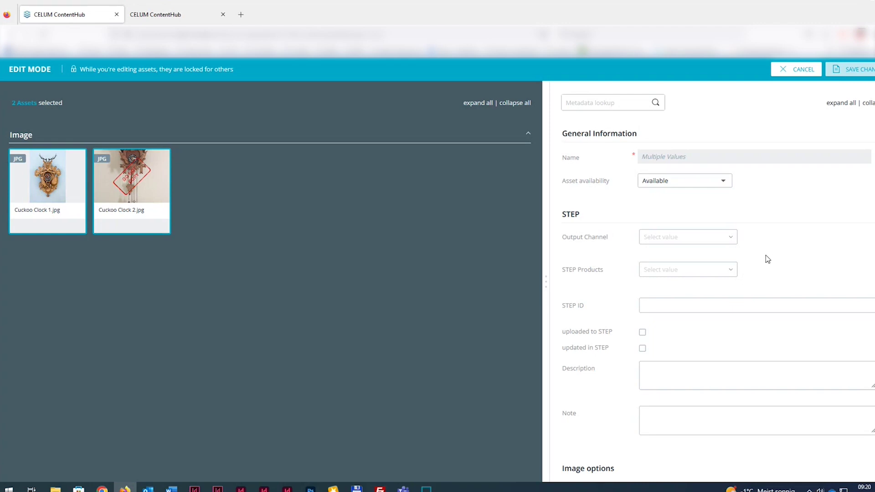
# Set Output Channel to STEP and enter the description 'This is a description from Celum to Step'
pyautogui.click(732, 239)
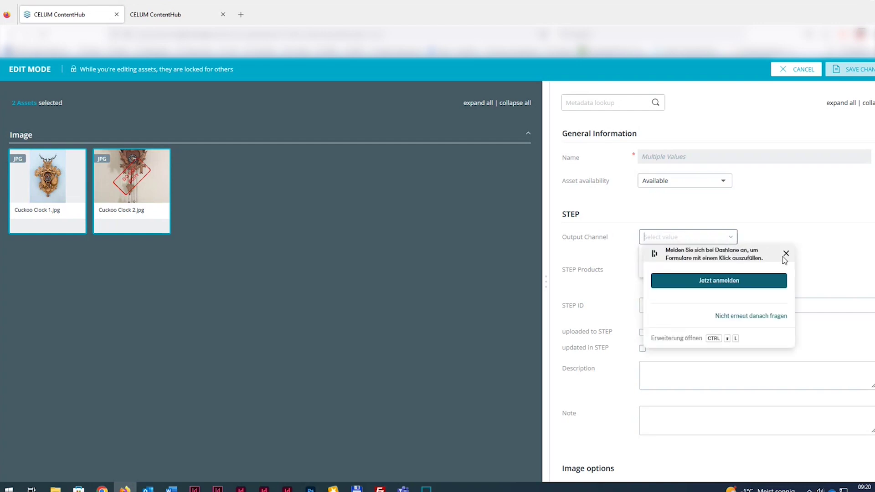
pyautogui.click(786, 255)
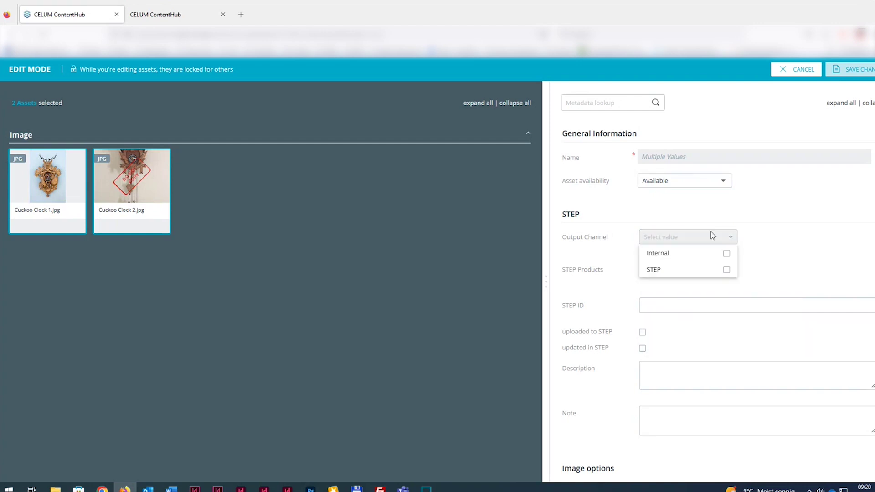
pyautogui.click(727, 271)
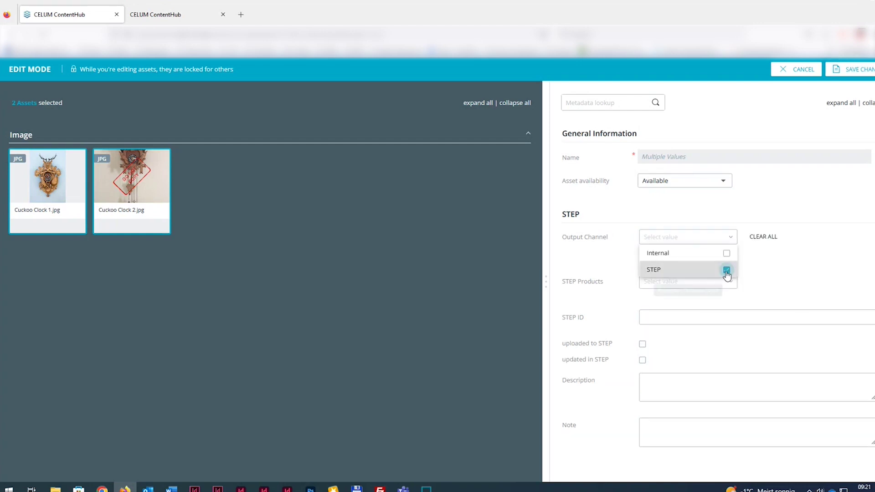
pyautogui.click(774, 271)
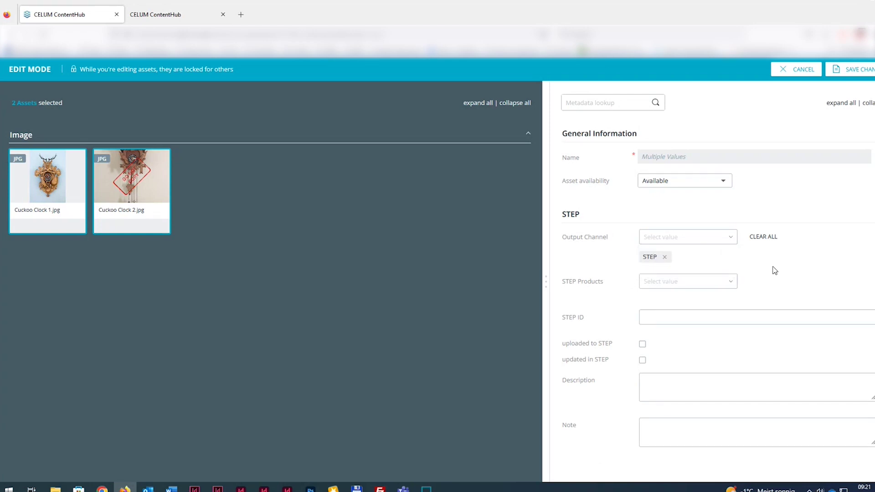
pyautogui.click(669, 386)
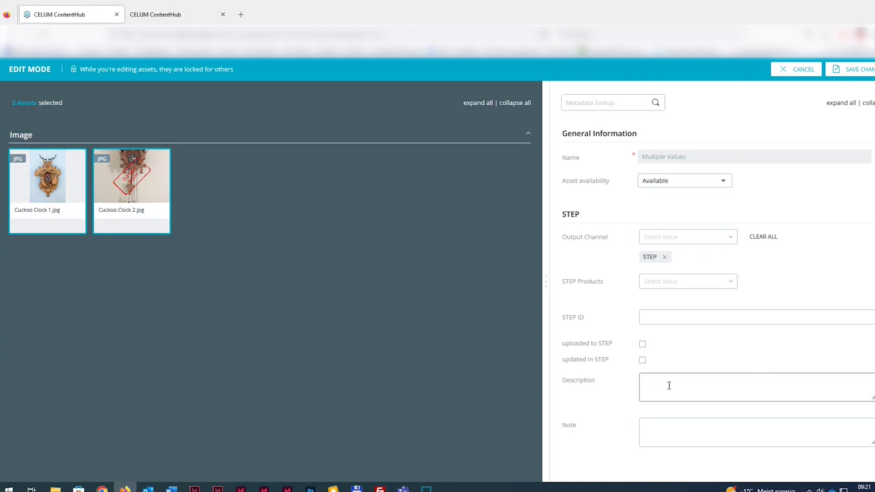
pyautogui.write('This is a description from Celum to Step')
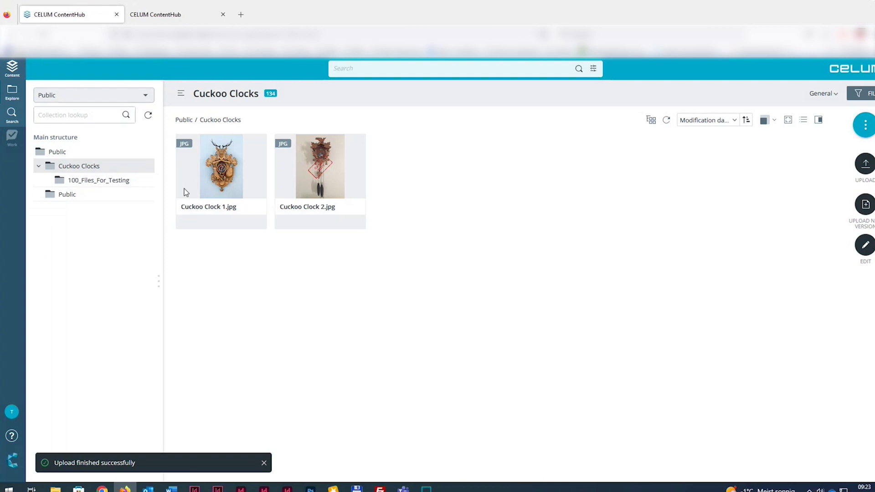
# Open Cuckoo Clock 1.jpg in Detail View and show its external references
pyautogui.click(183, 179)
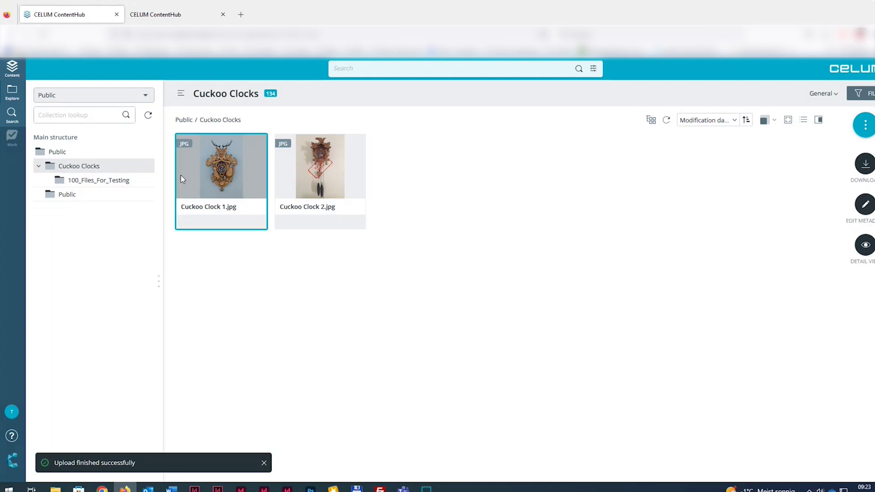
pyautogui.doubleClick(183, 179)
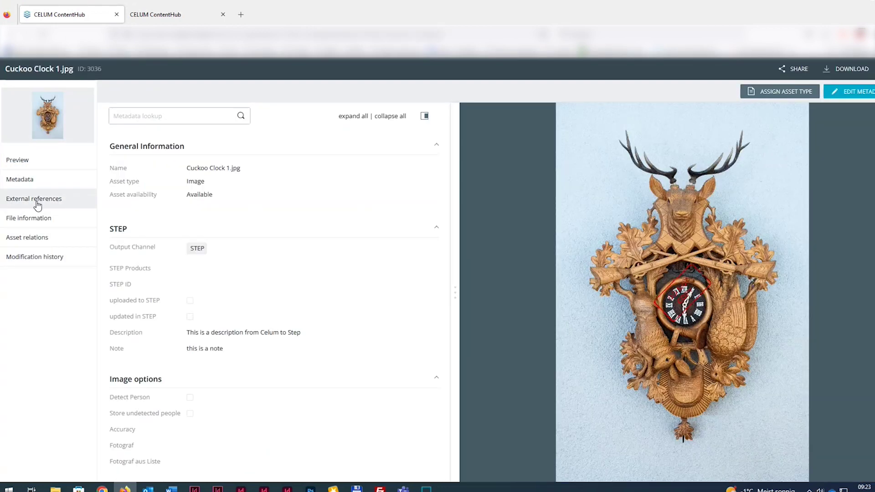
pyautogui.click(63, 201)
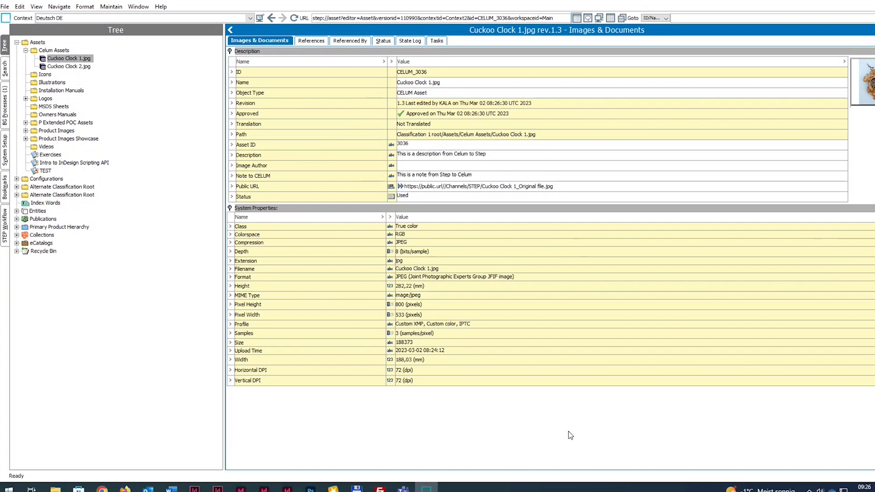
# Expand Primary Product Hierarchy in the tree and open the Cuckoo Clocks product
pyautogui.click(17, 227)
pyautogui.click(66, 244)
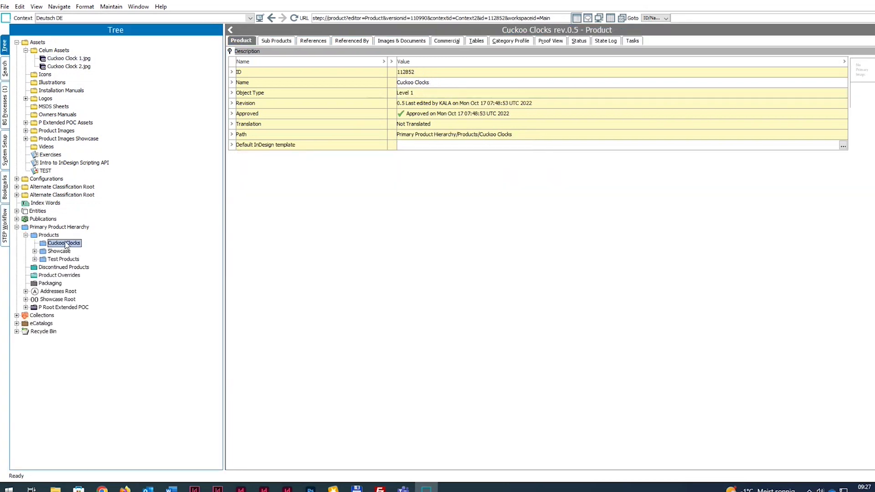
# Create a new product under Cuckoo Clocks with ID, name and SKU Demo1
pyautogui.rightClick(66, 246)
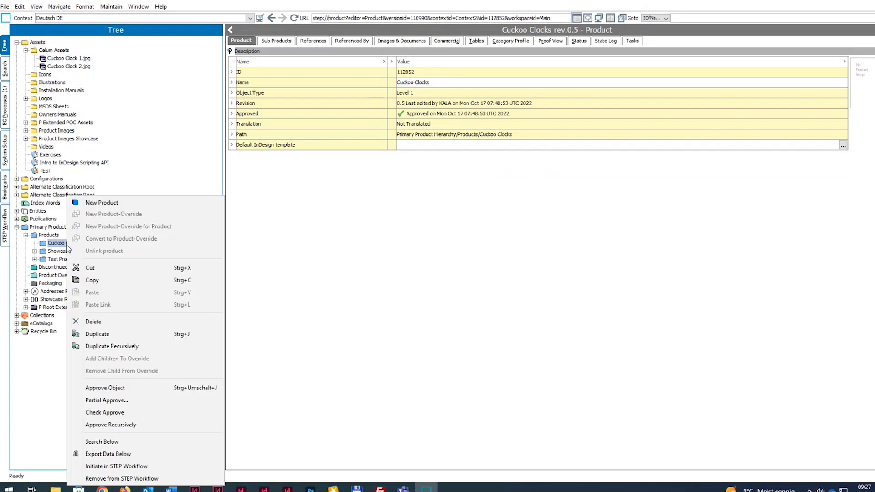
pyautogui.click(108, 208)
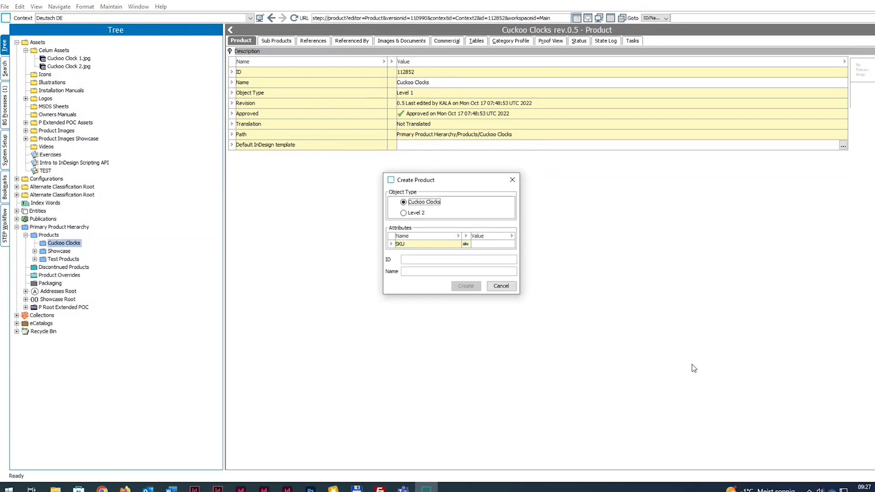
pyautogui.click(434, 260)
pyautogui.write('Demo1')
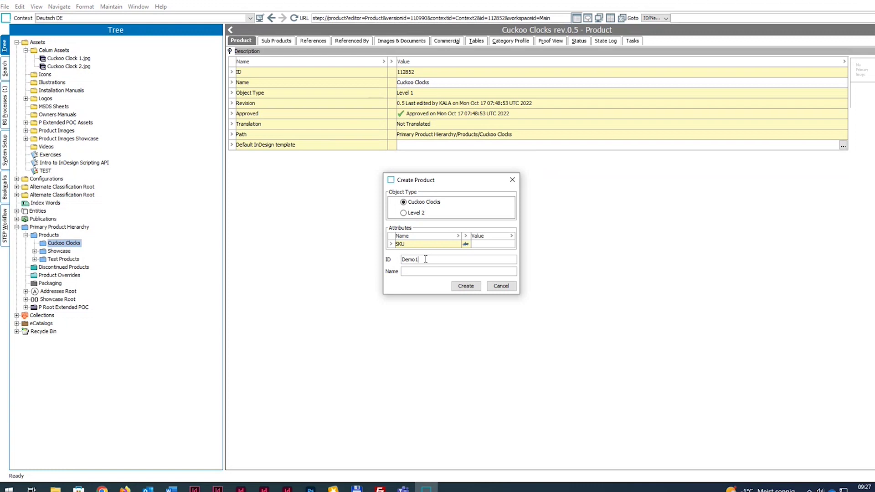
pyautogui.moveTo(426, 260); pyautogui.dragTo(416, 275)
pyautogui.hotkey('ctrl', 'c')
pyautogui.click(505, 245)
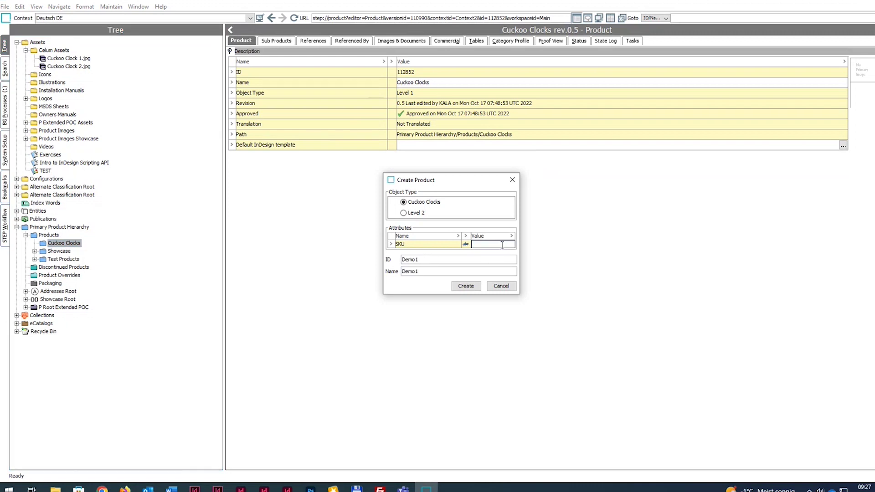
pyautogui.hotkey('ctrl', 'v')
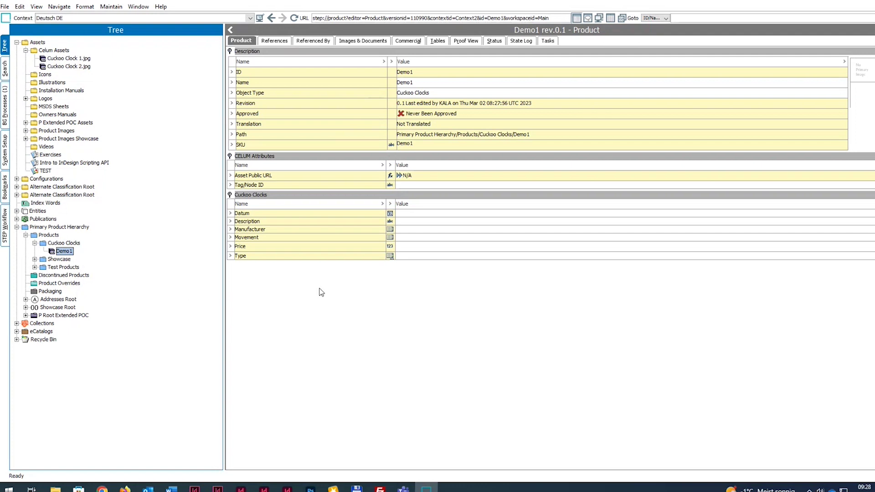
# Set Demo1's Manufacturer to Cuckoo Palace and Movement to 1-day
pyautogui.click(413, 232)
pyautogui.click(412, 233)
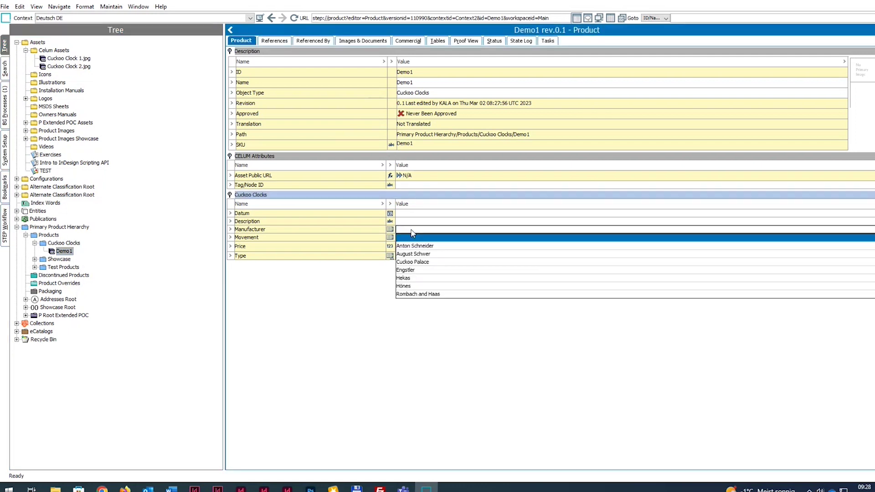
pyautogui.click(422, 262)
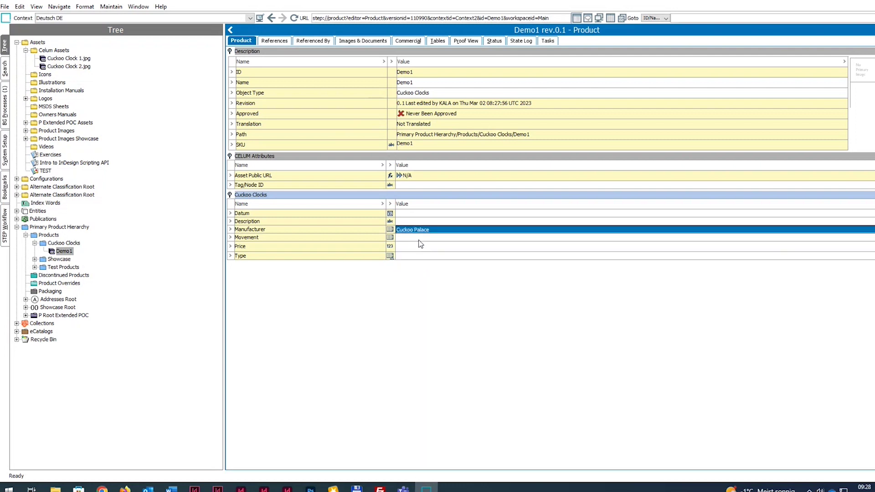
pyautogui.click(419, 238)
pyautogui.click(419, 237)
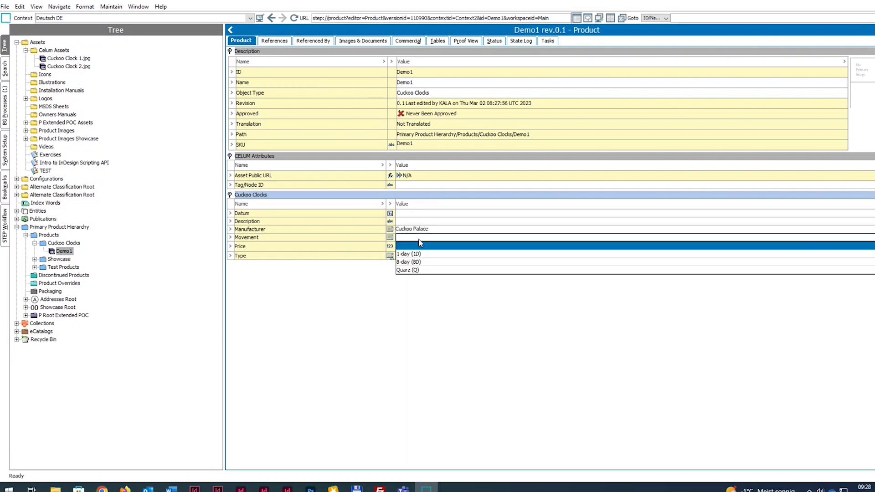
pyautogui.click(419, 254)
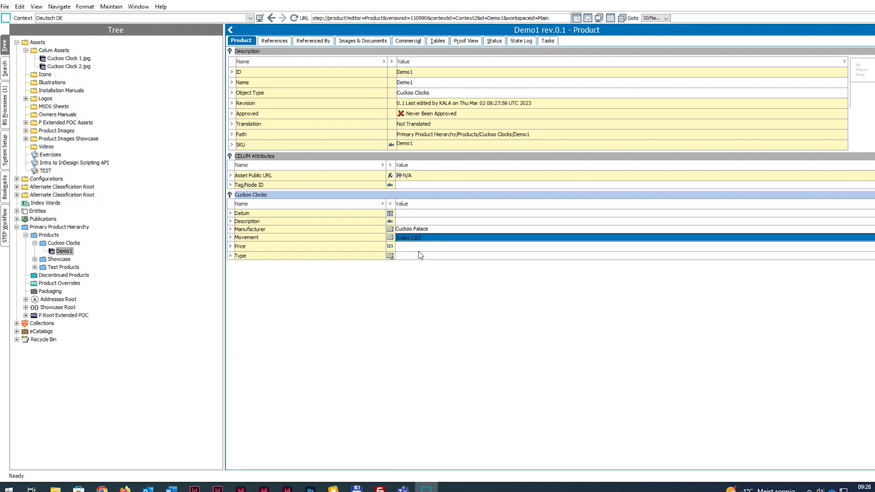
# Set Demo1's Price to 599 $ and add Antique Style as its Type
pyautogui.click(421, 247)
pyautogui.write('599')
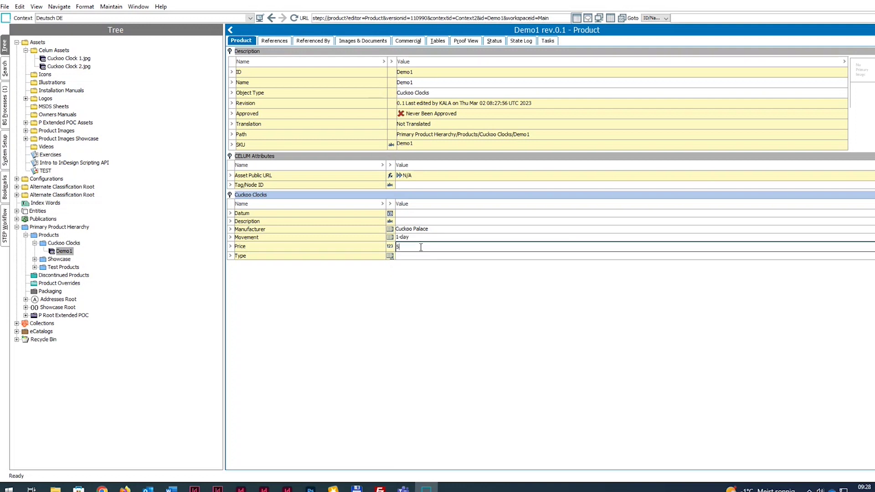
pyautogui.click(414, 253)
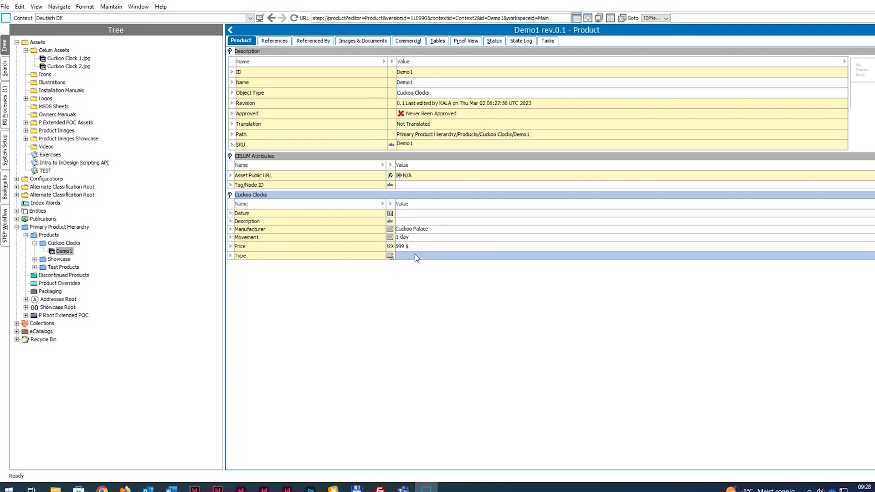
pyautogui.click(414, 253)
pyautogui.click(430, 259)
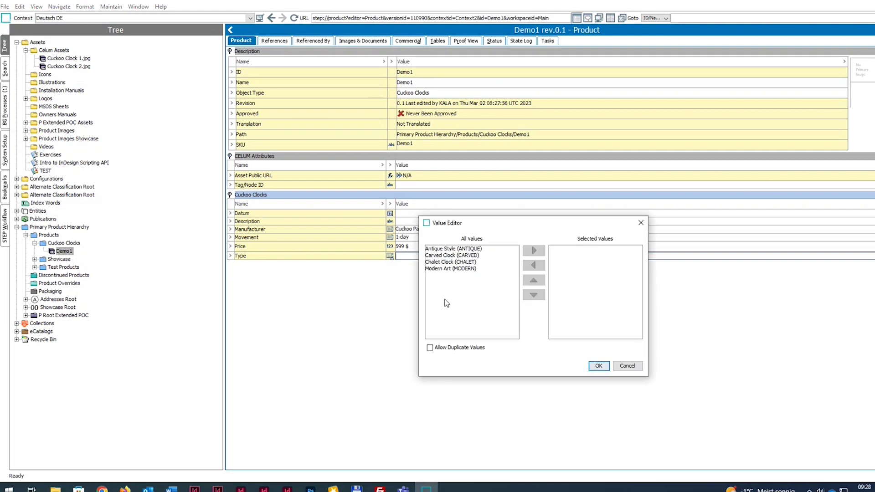
pyautogui.click(444, 250)
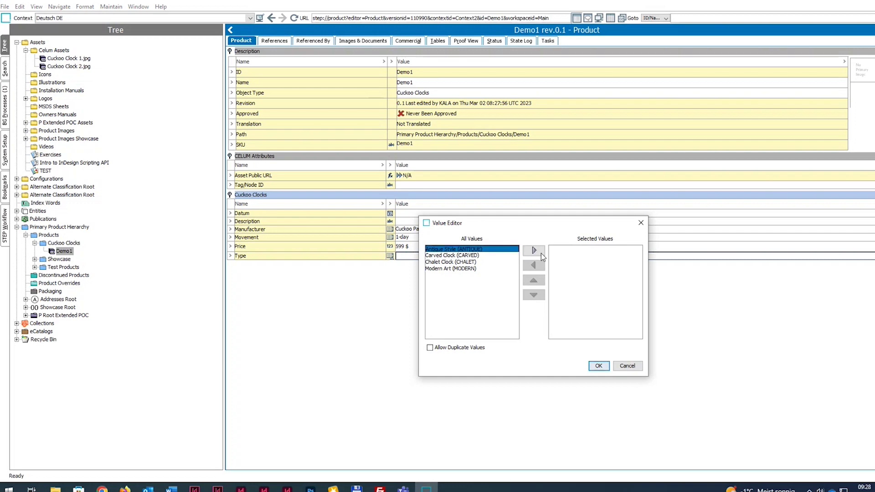
pyautogui.click(541, 253)
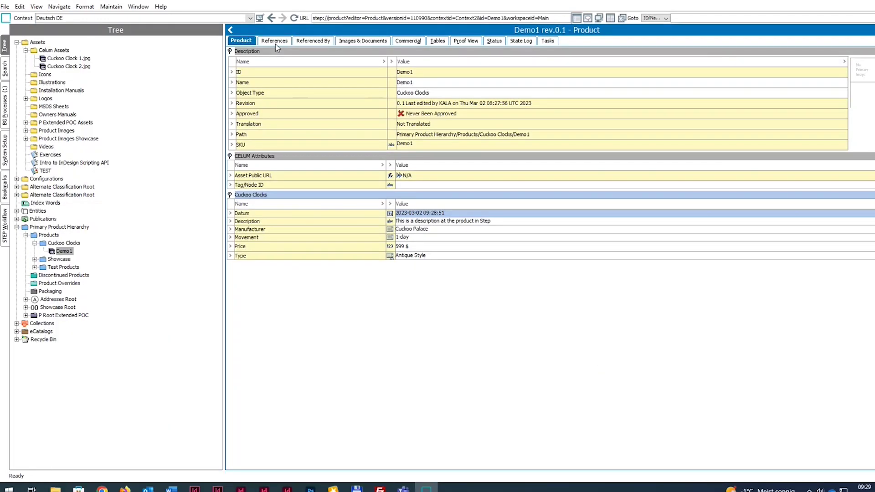
# Add a Celum Assets reference from Demo1 to Assets > Celum Assets > Cuckoo Clock 1.jpg
pyautogui.click(276, 42)
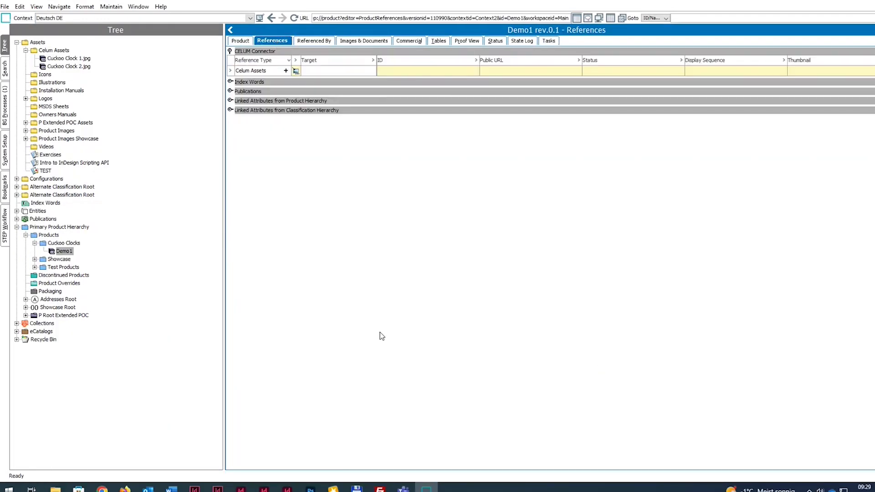
pyautogui.click(286, 70)
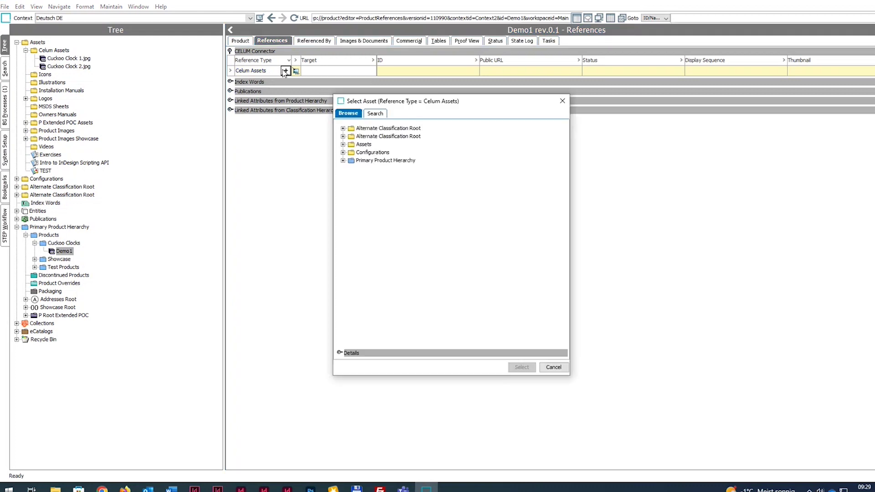
pyautogui.click(344, 144)
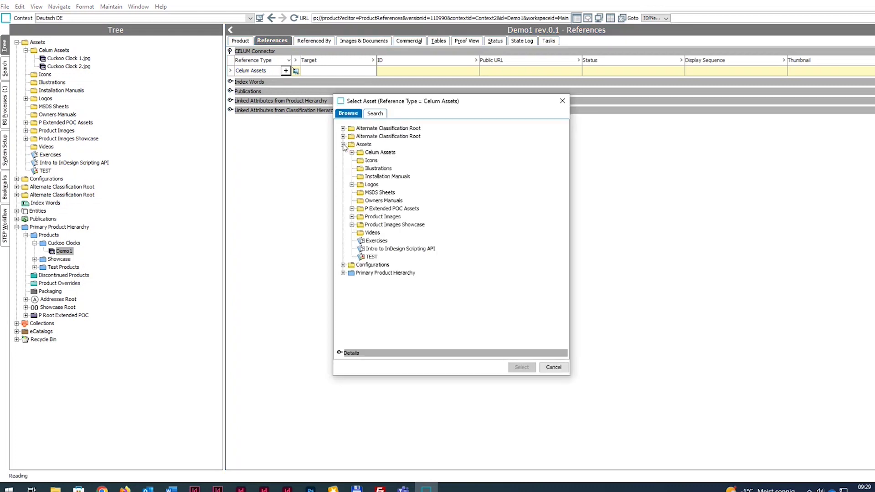
pyautogui.click(351, 153)
pyautogui.click(391, 162)
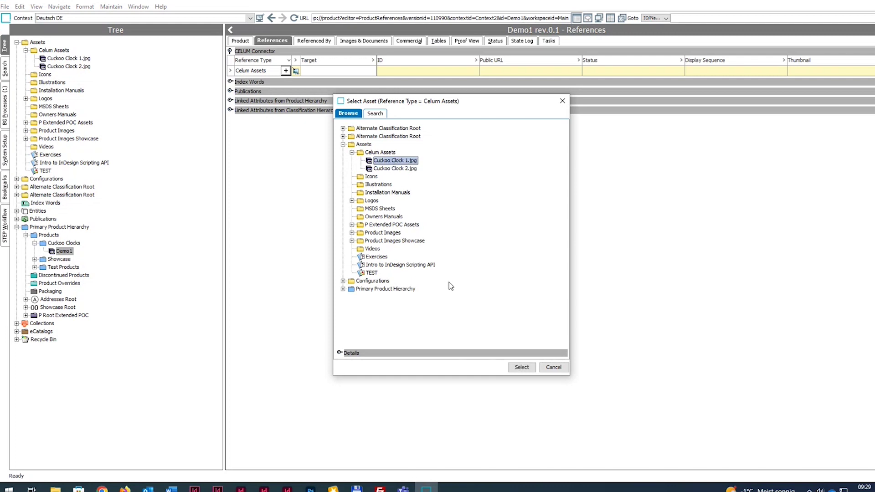
pyautogui.click(522, 367)
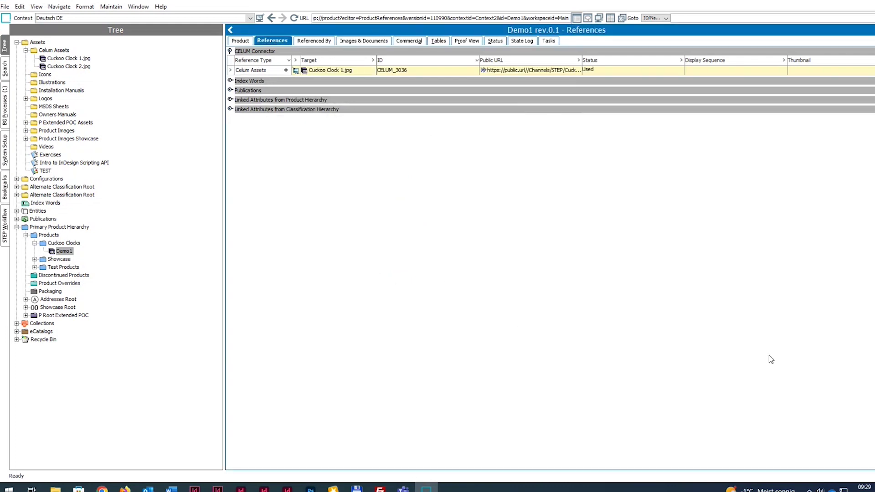
pyautogui.click(231, 52)
pyautogui.click(230, 52)
# Approve the Demo1 product with Approve Object
pyautogui.hotkey('ctrl', 'pageup')
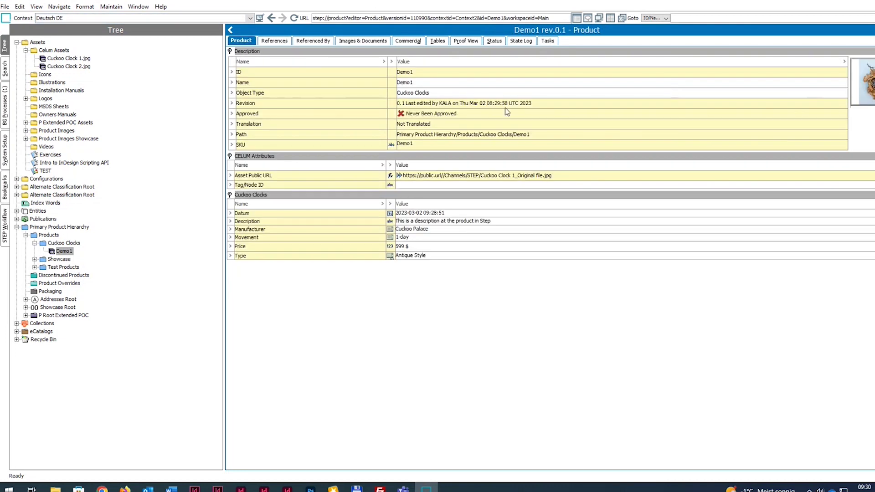
pyautogui.rightClick(59, 252)
pyautogui.click(108, 388)
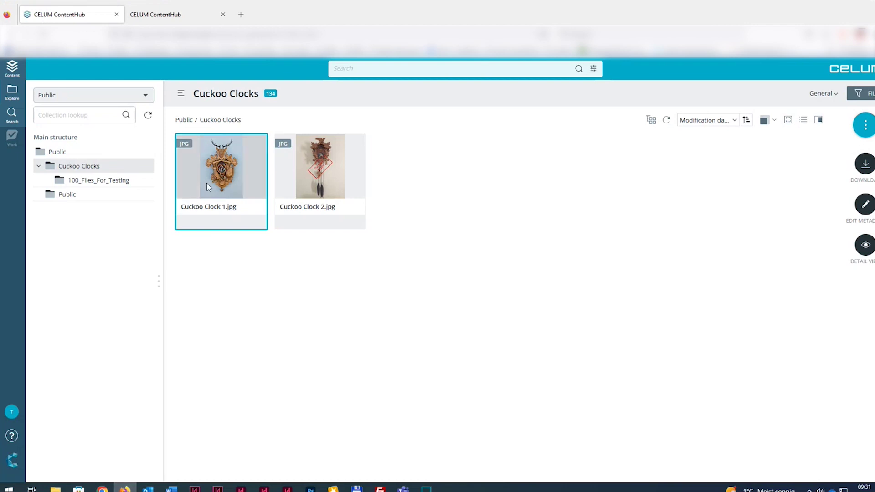
# Open Cuckoo Clock 1.jpg's details and view its metadata synced from Demo1
pyautogui.doubleClick(203, 178)
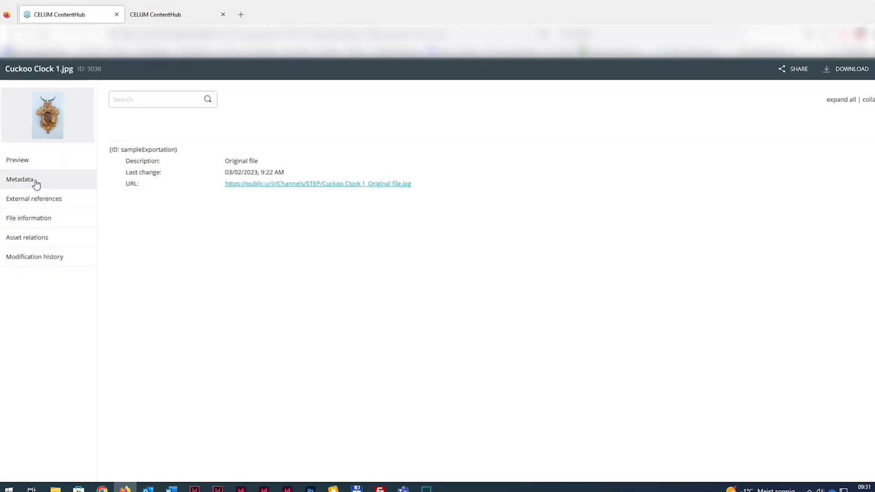
pyautogui.click(37, 183)
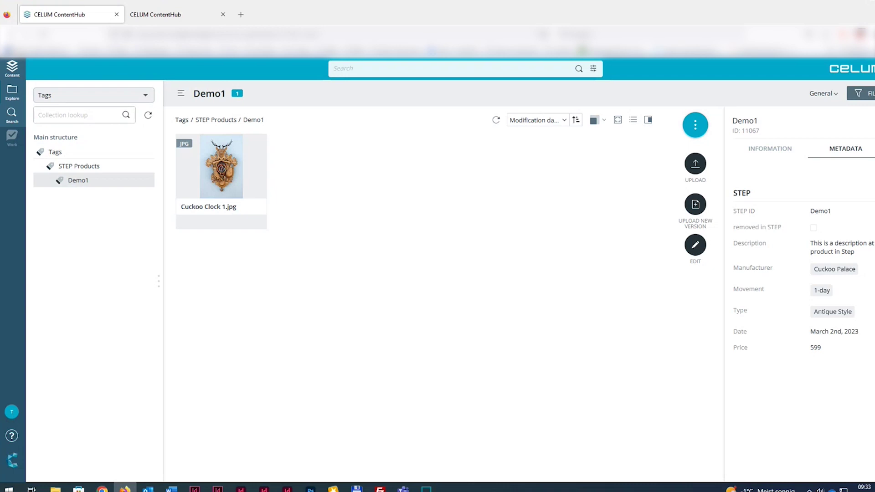
# Reopen Cuckoo Clock 1.jpg and view its image preview and version details
pyautogui.click(212, 174)
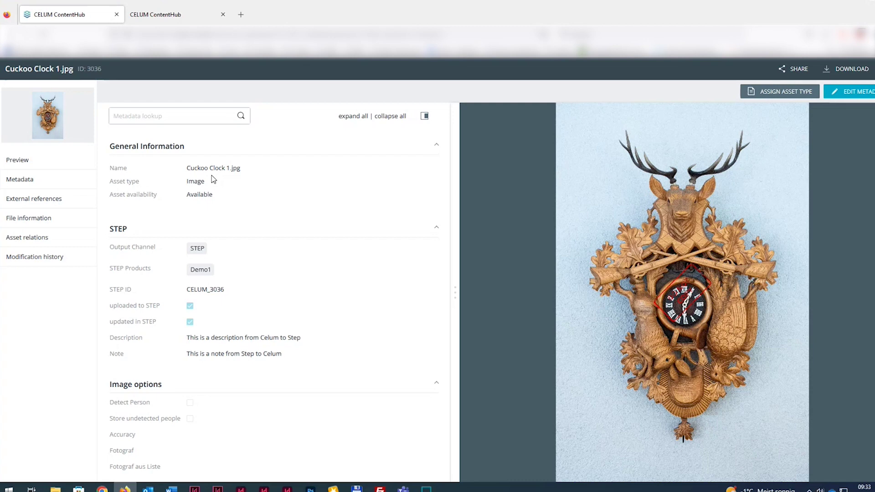
pyautogui.click(18, 164)
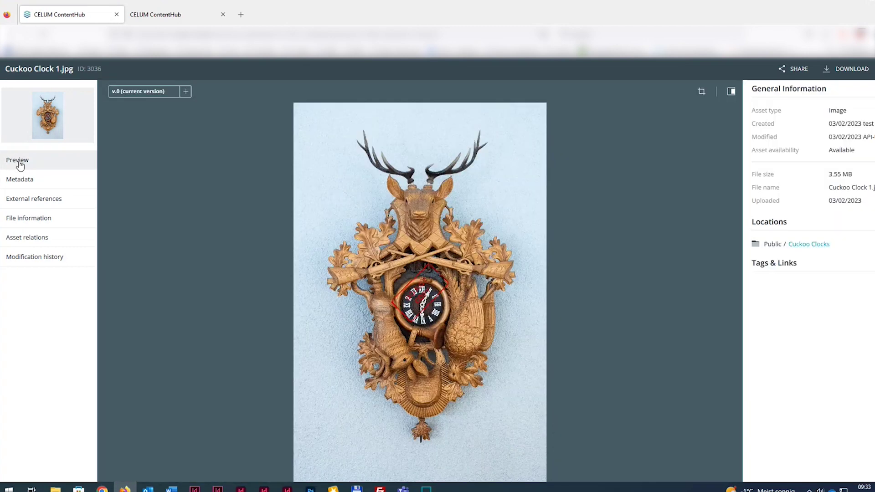
pyautogui.click(187, 93)
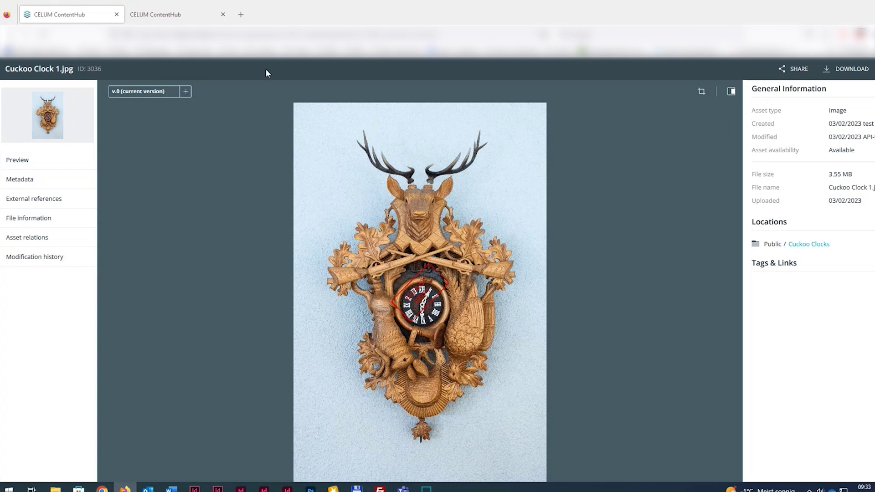